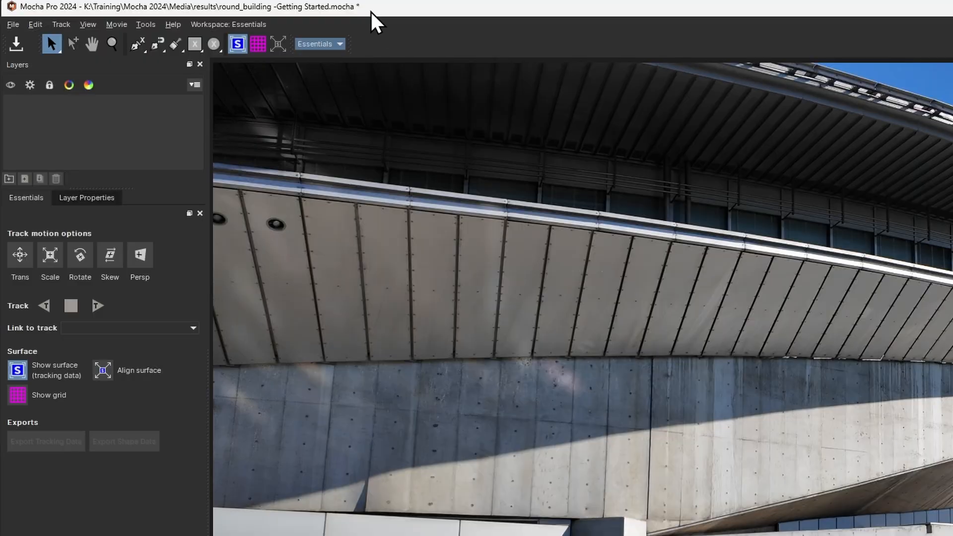
- Switch the workspace from Essentials to Camera Solve
left_click(340, 44)
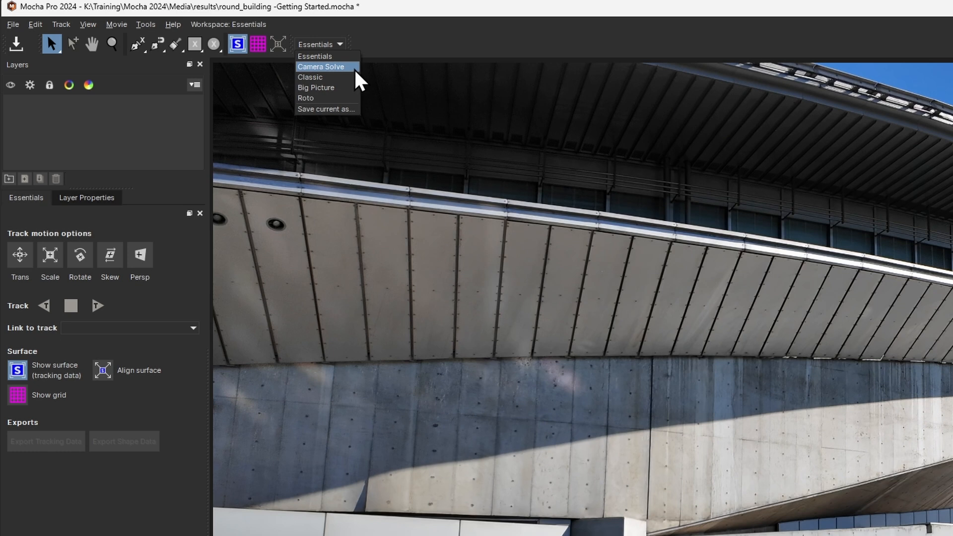
left_click(355, 69)
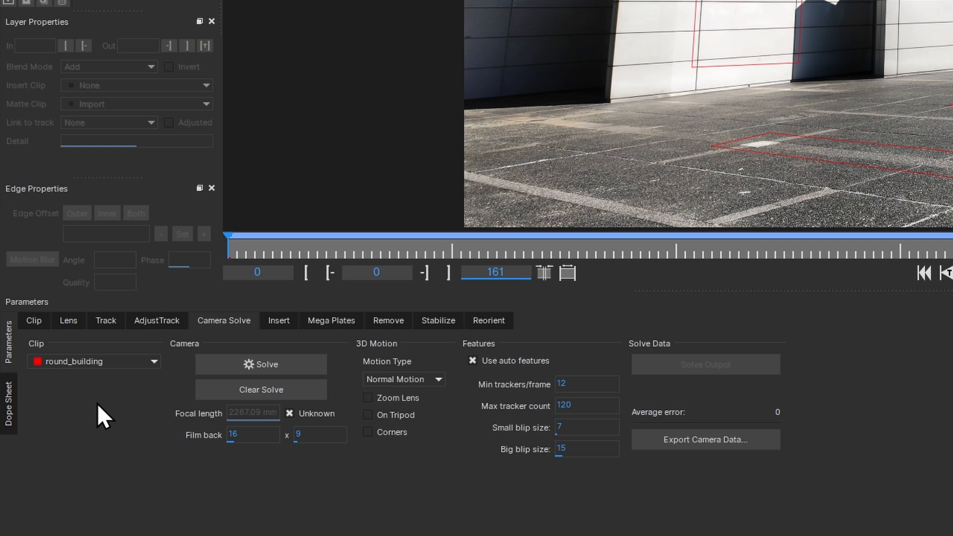
- Review the available camera data export formats, cancel the export, and scrub through the building footage
left_click(756, 446)
left_click(506, 262)
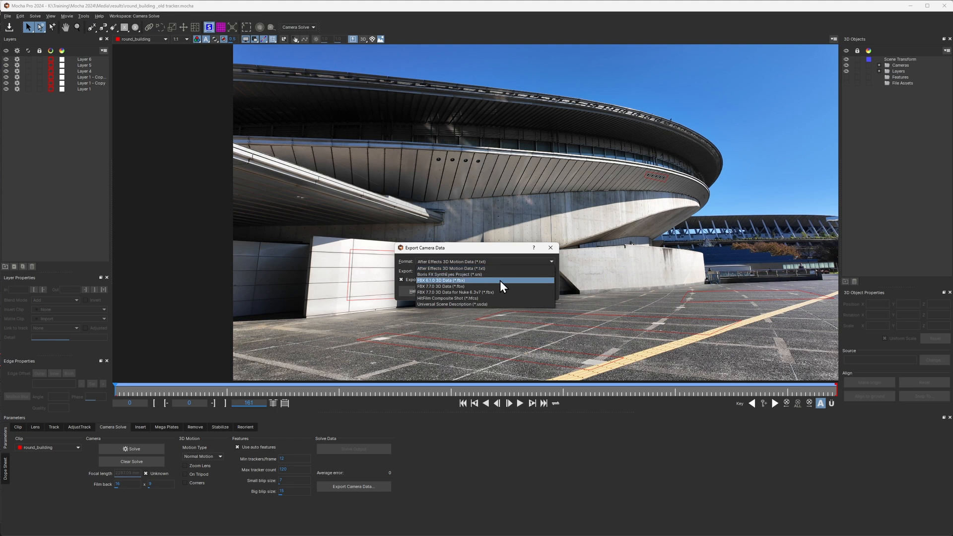
left_click(498, 258)
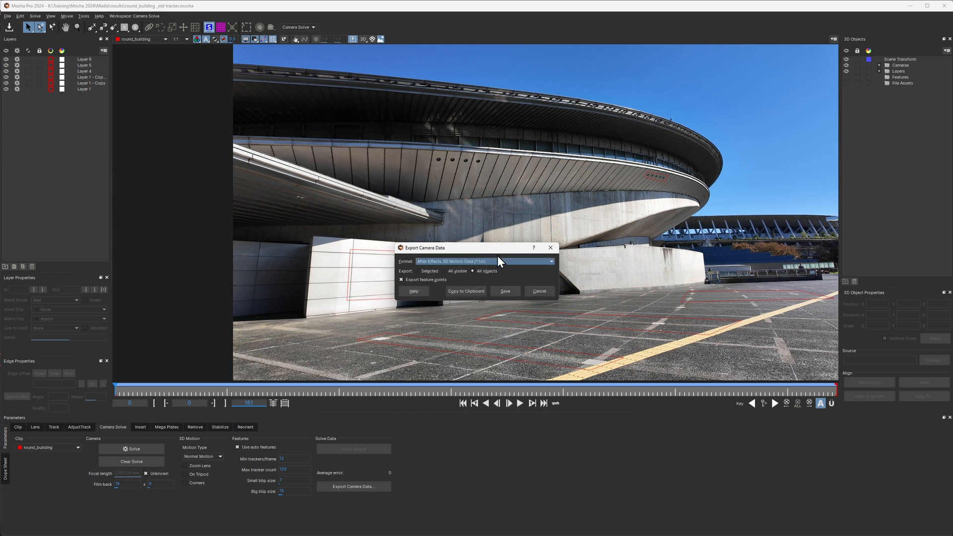
left_click(535, 293)
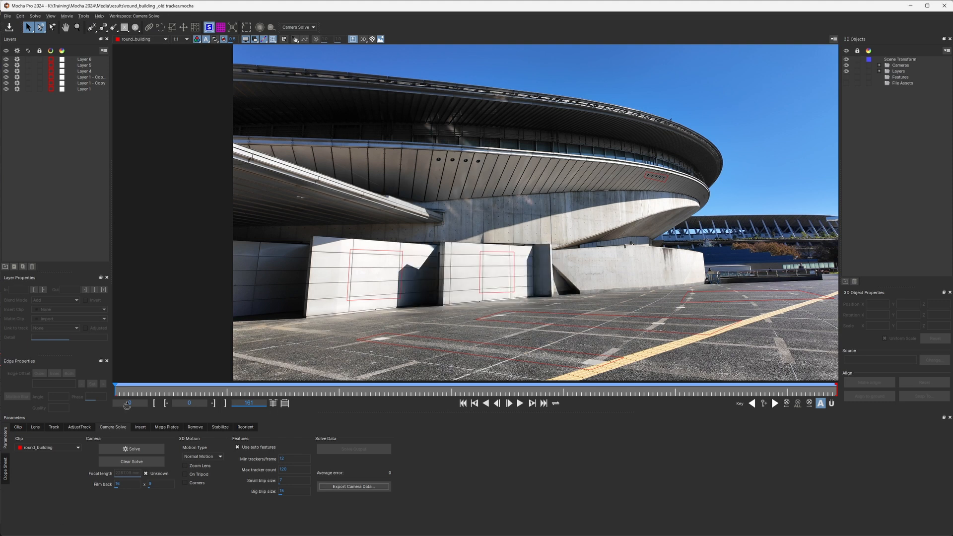
left_click_drag(279, 394, 649, 393)
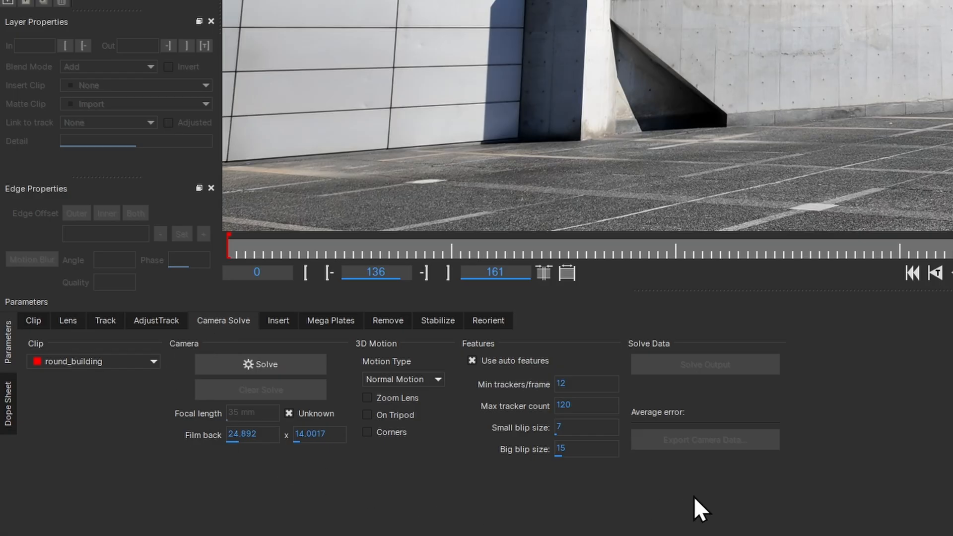
- Solve the camera for the round_building clip with auto features and Normal Motion, and play back the shot to check the tracked points
left_click(310, 365)
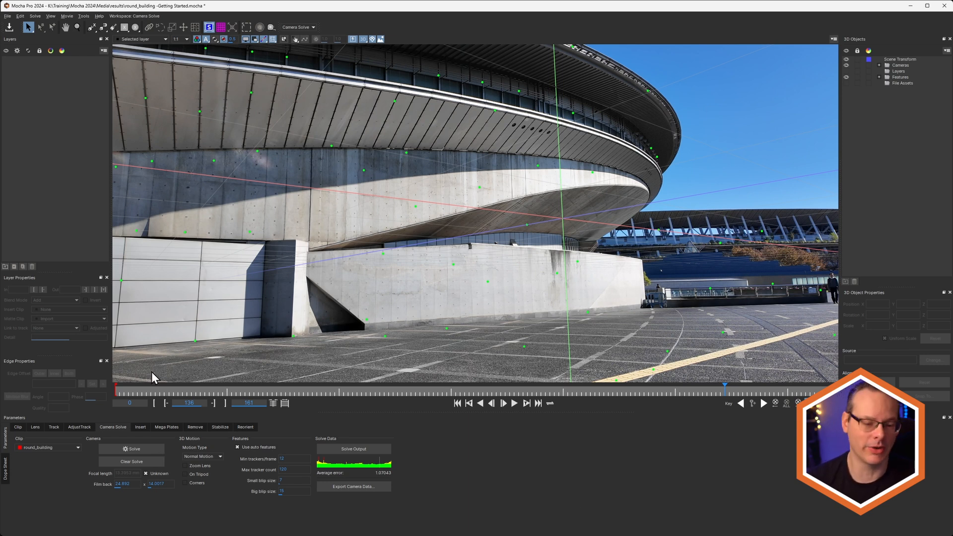
left_click(517, 403)
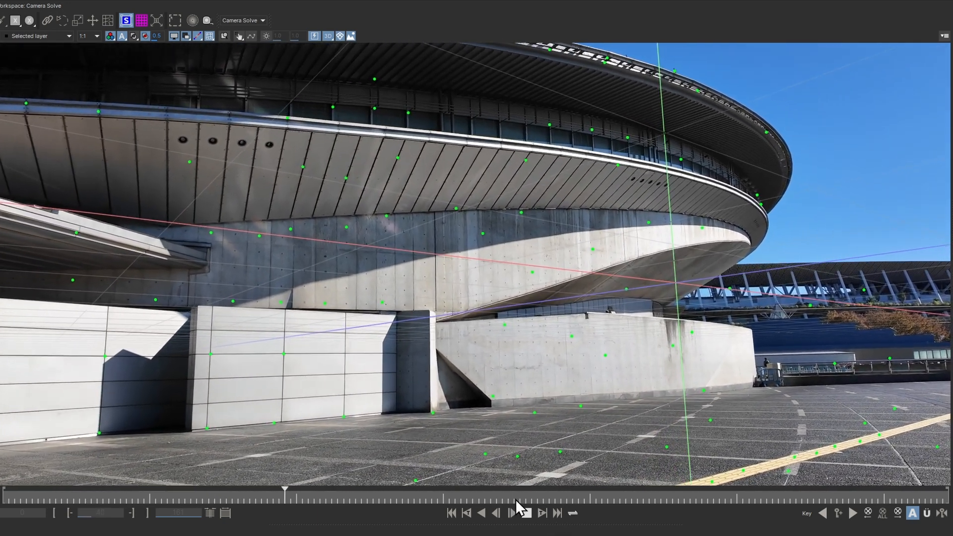
left_click(531, 514)
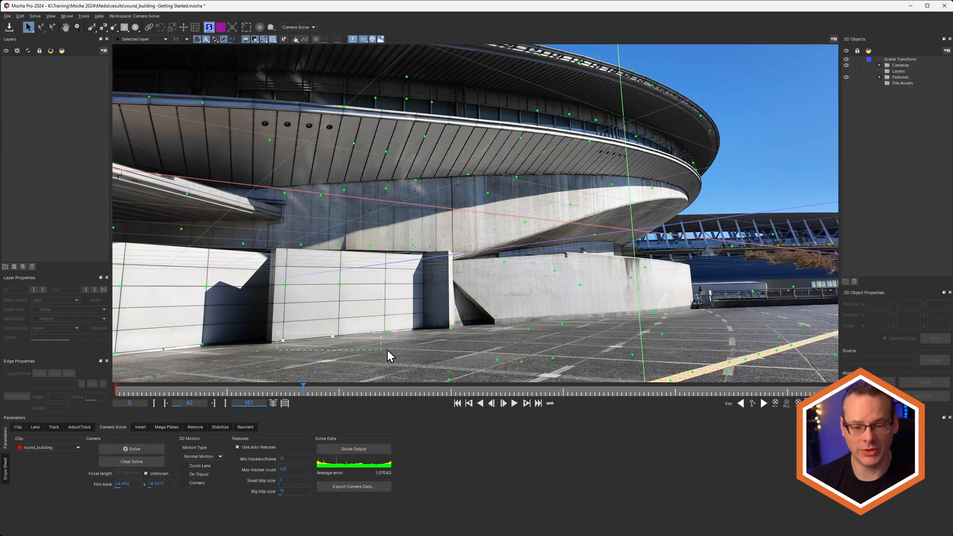
- Select the feature points lying on the pavement across the shot and align the scene to the ground with them
left_click_drag(277, 333, 418, 350)
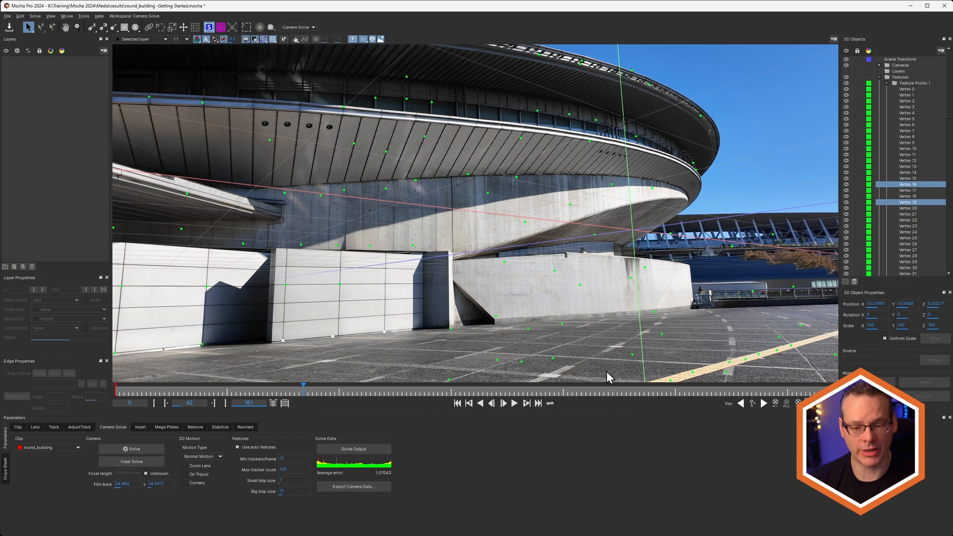
left_click_drag(723, 343, 804, 366)
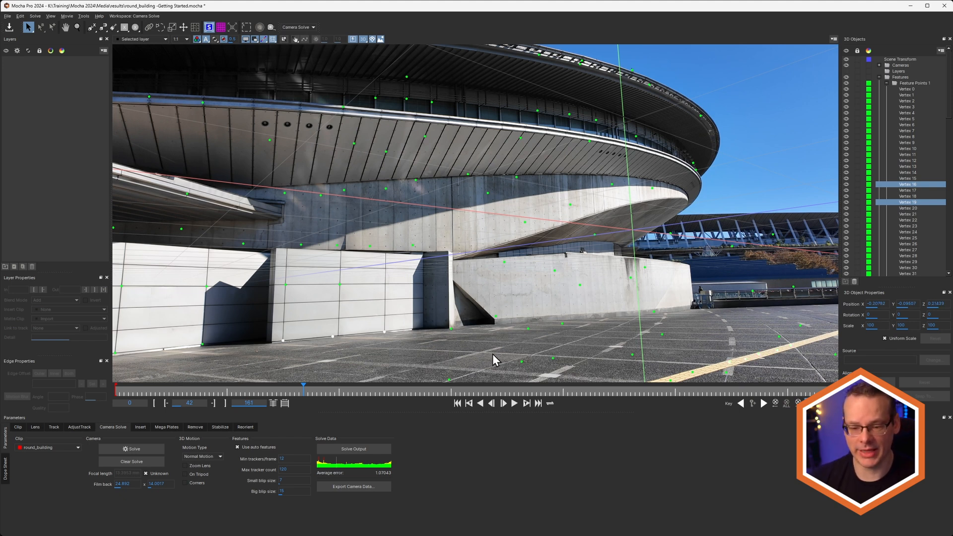
left_click_drag(422, 346, 660, 366)
left_click_drag(768, 314, 819, 335)
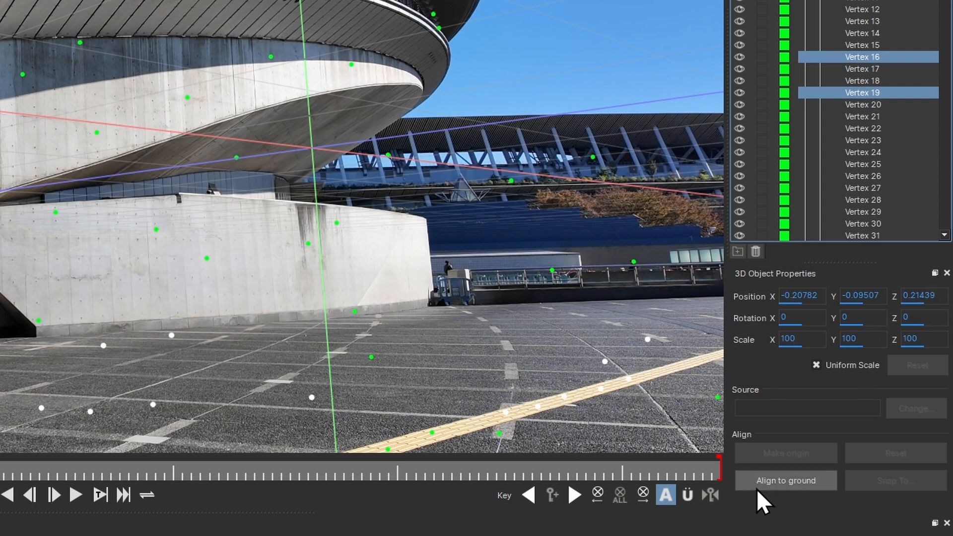
left_click(809, 485)
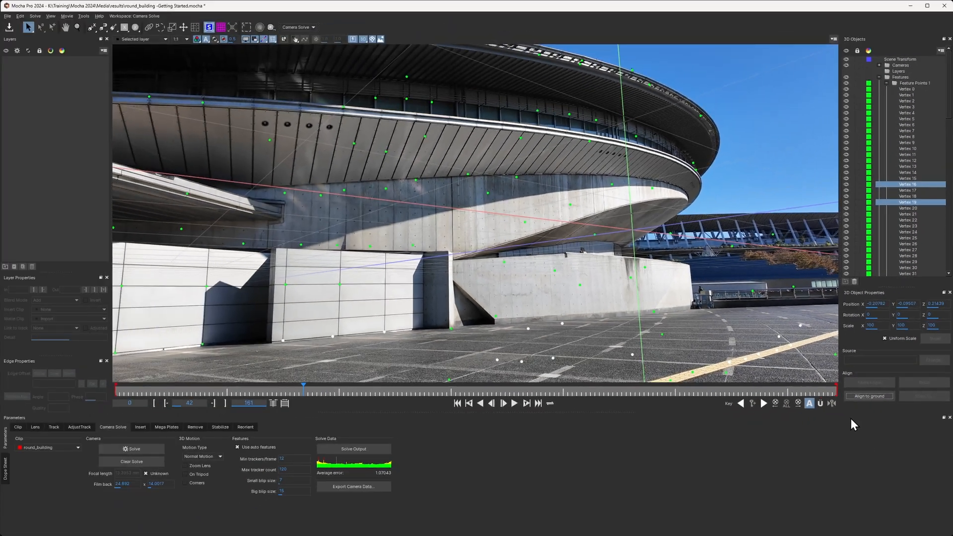
- Make a single feature point on the foreground pavement the scene origin and play back the shot
left_click(501, 359)
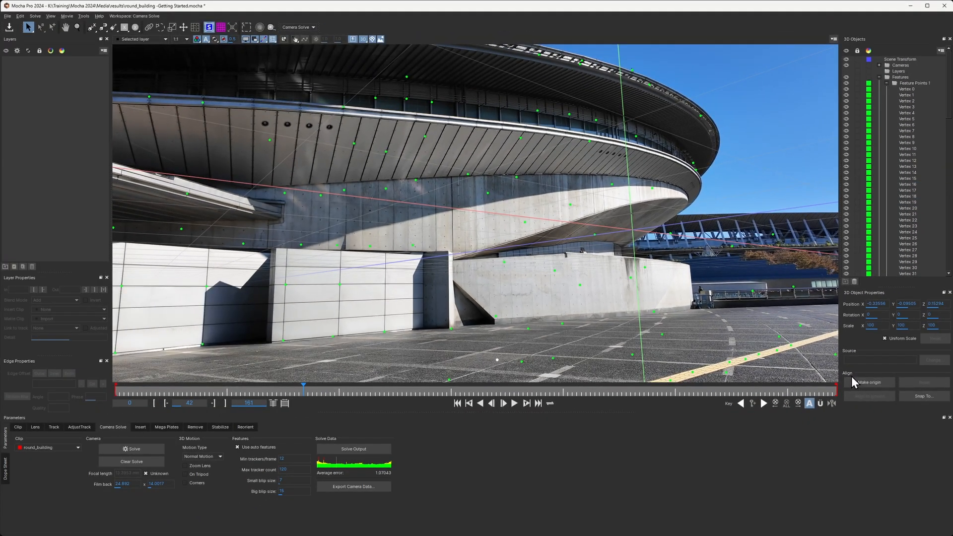
left_click(886, 384)
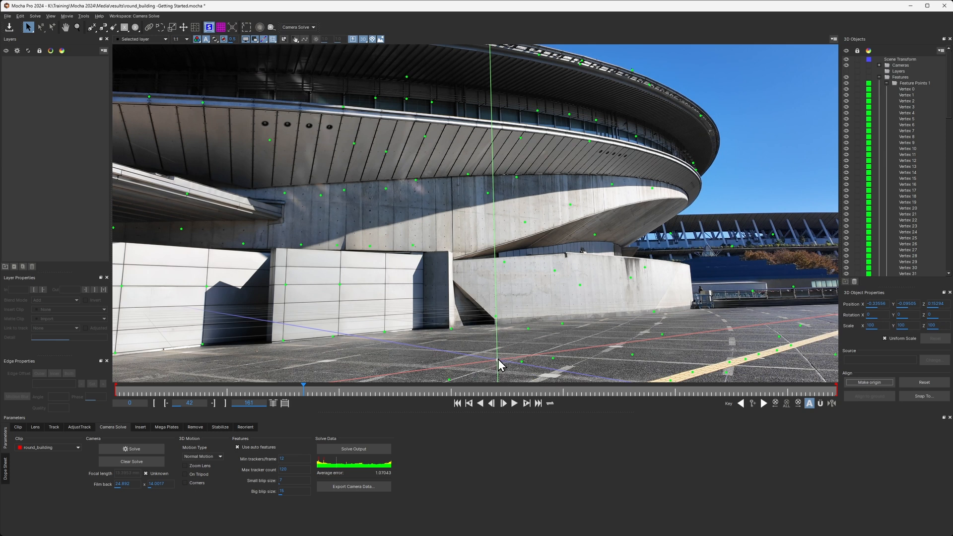
left_click(514, 405)
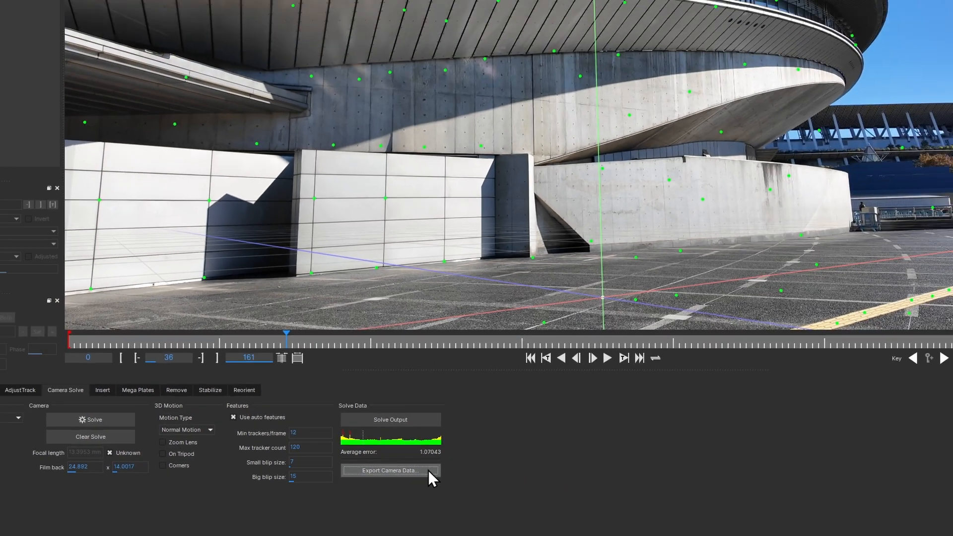
- Look through the export formats offered for the solved camera data, including Universal Scene Description (*.usda), keeping After Effects 3D Motion Data
left_click(511, 443)
left_click(549, 261)
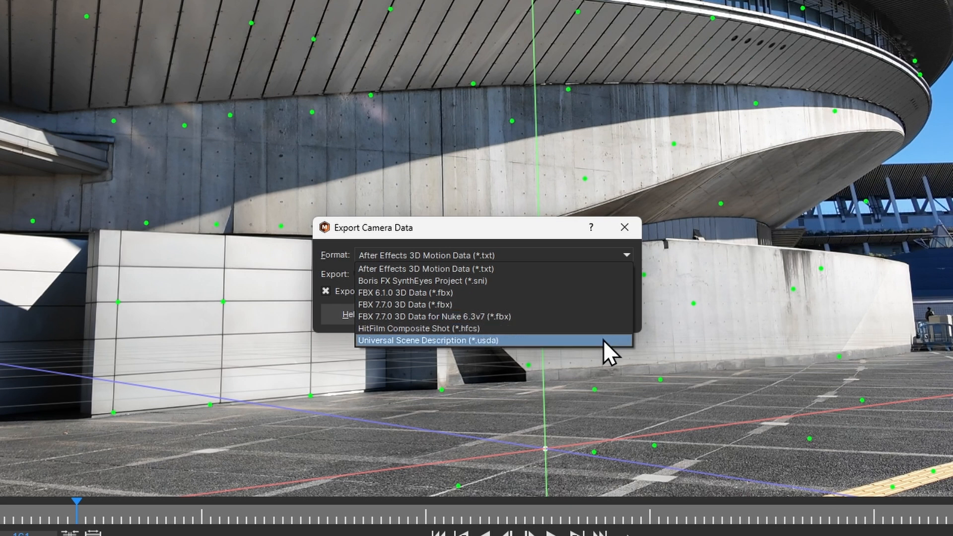
left_click(583, 252)
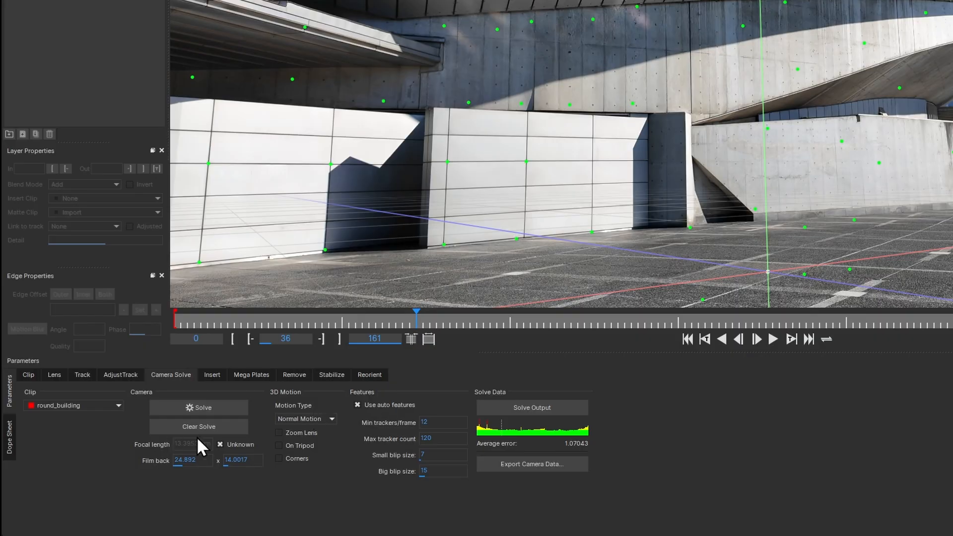
- Clear the current camera solve
left_click(222, 428)
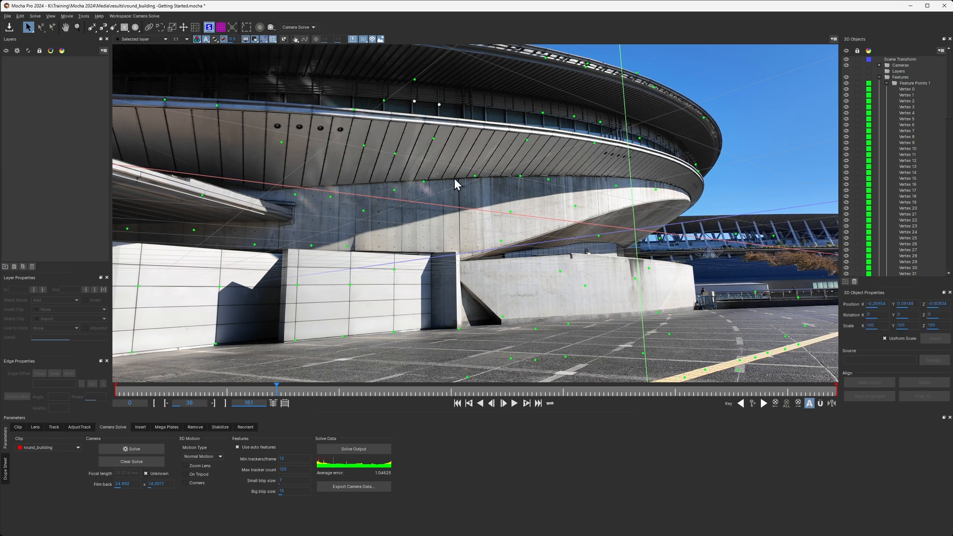
- Scrub to frame 77, switch the 3D view to Perspective, orbit around the point cloud and play back the solved camera's movement
left_click_drag(335, 391, 460, 391)
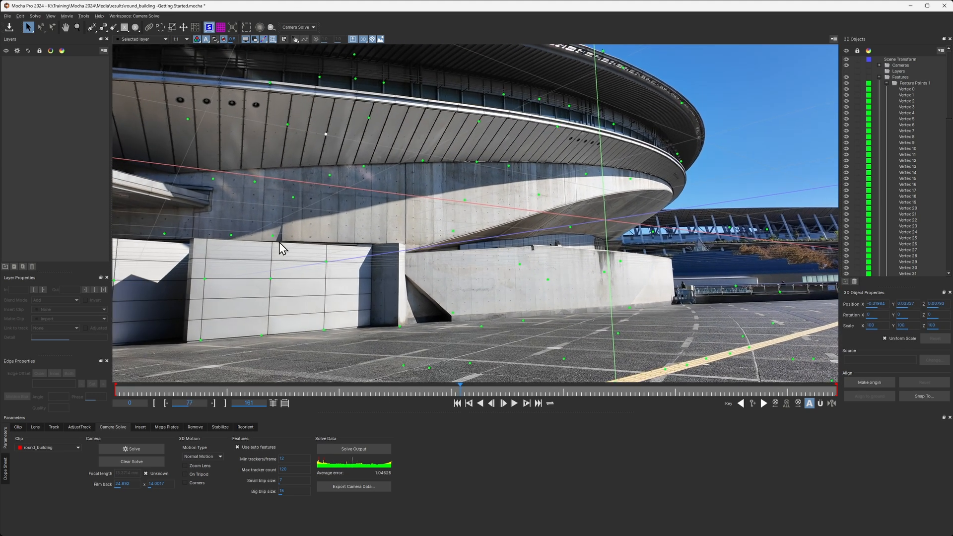
left_click(373, 39)
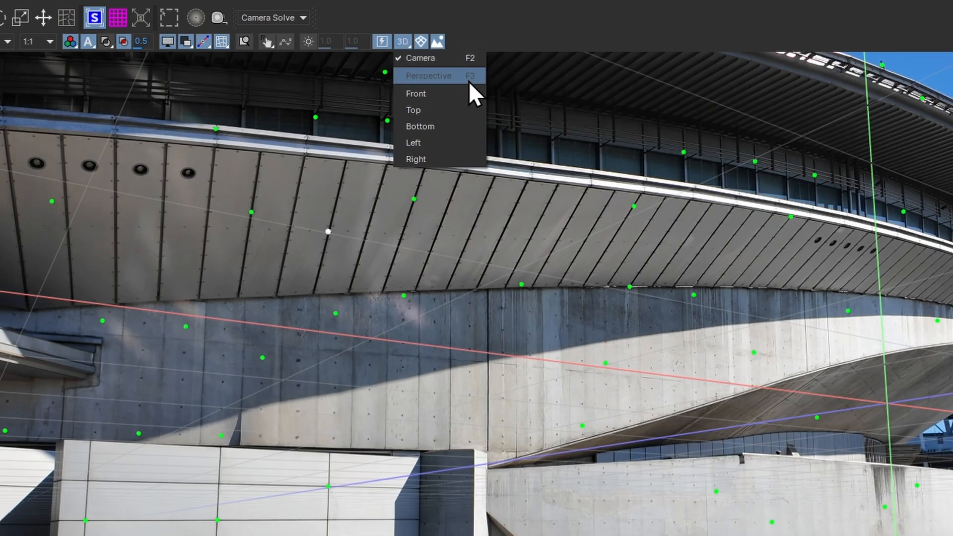
left_click(469, 80)
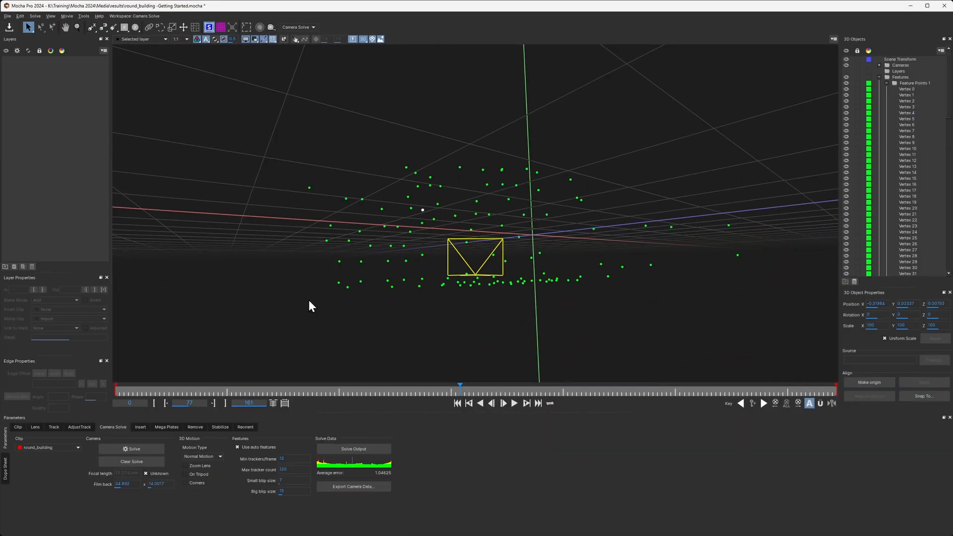
left_click_drag(363, 275, 526, 321)
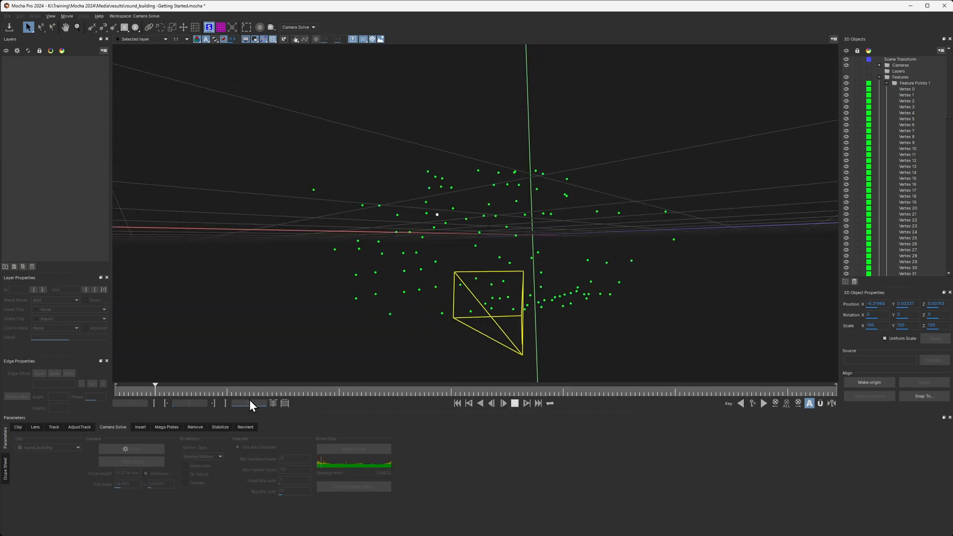
left_click(515, 403)
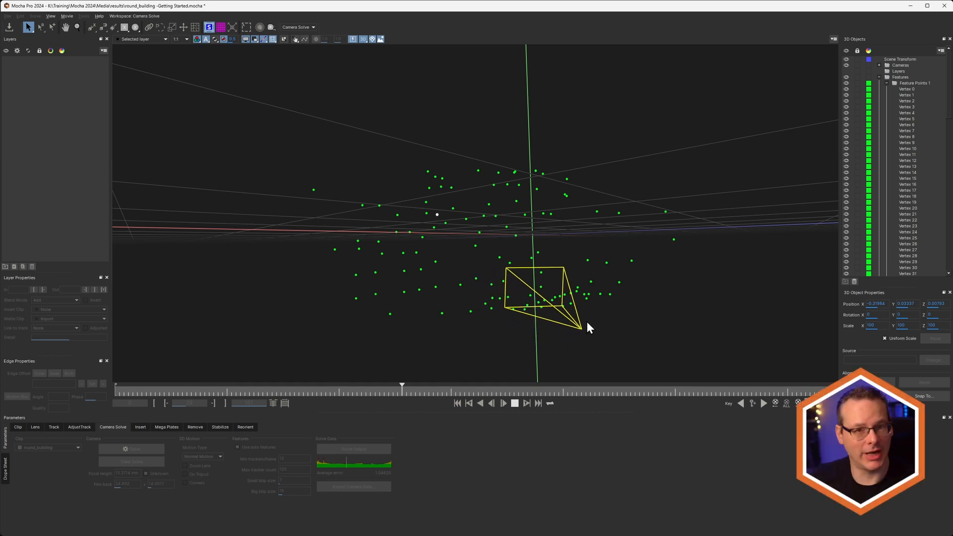
key("space")
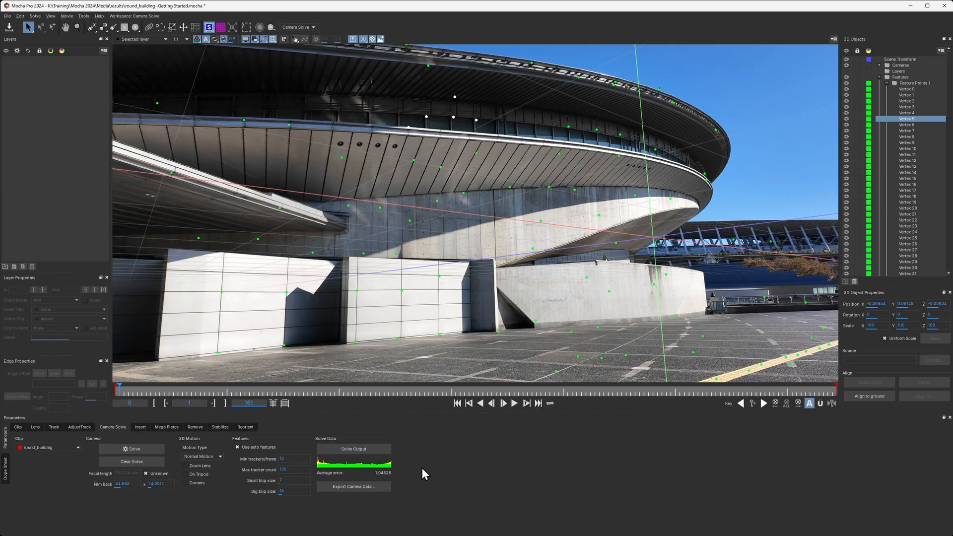
- Select a feature point below the roof edge, scrub the footage to follow the points, and look through the vertex list
left_click_drag(420, 107, 431, 120)
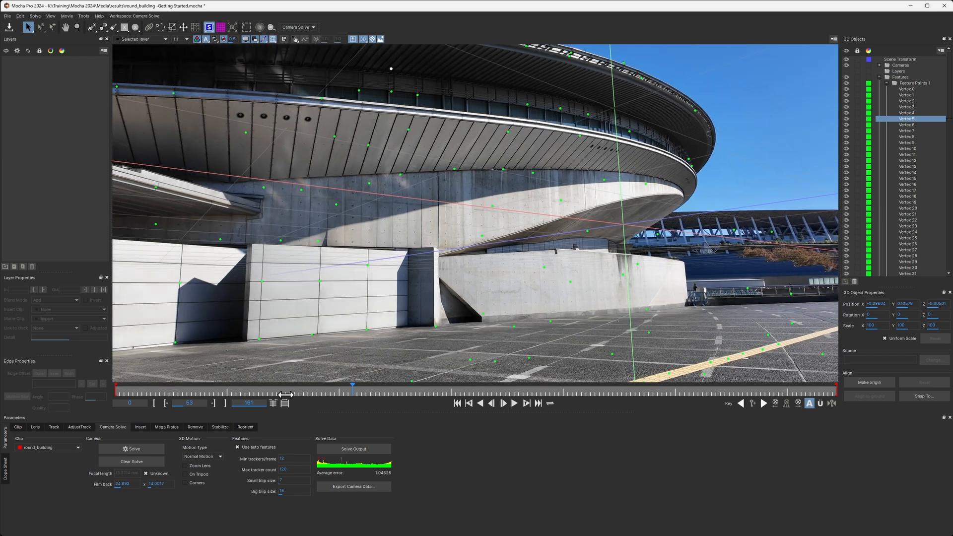
left_click_drag(286, 394, 576, 400)
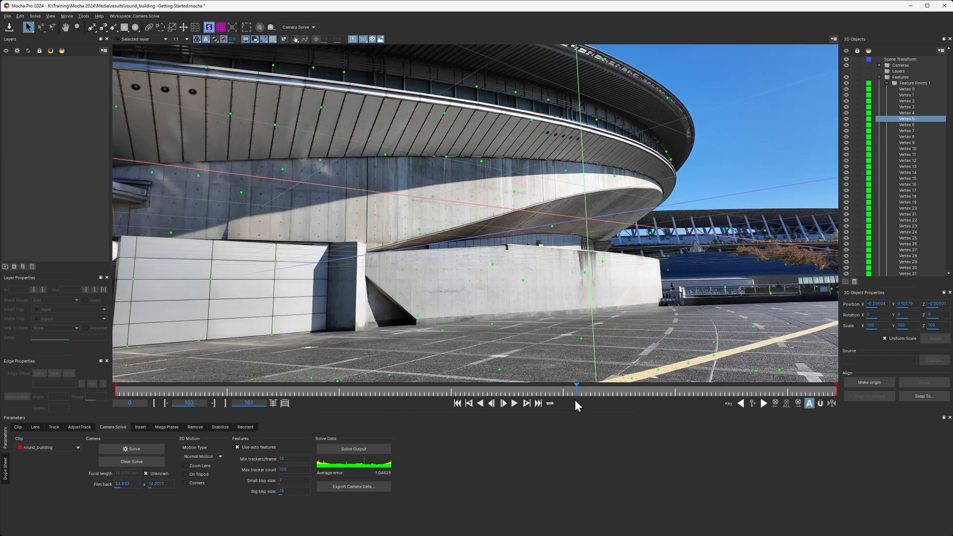
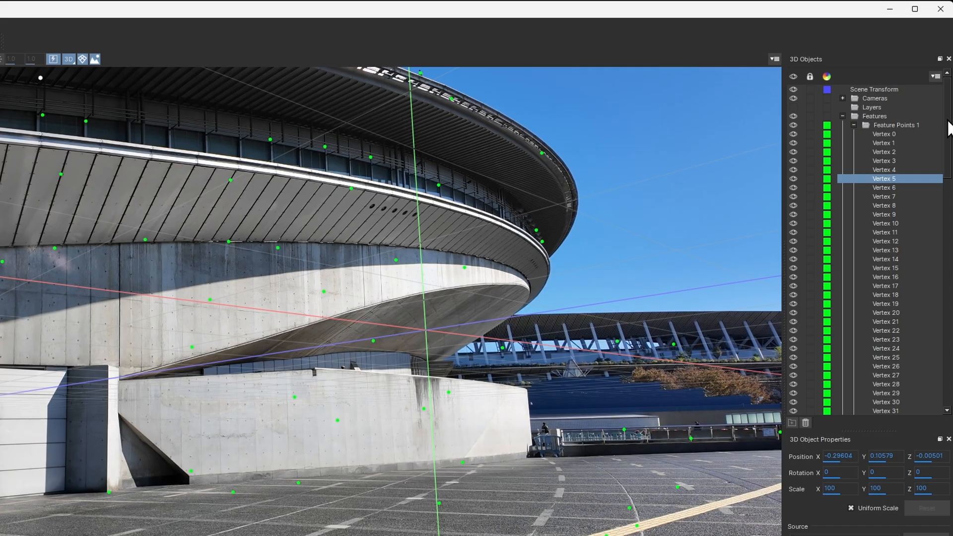
left_click_drag(949, 87, 939, 257)
left_click_drag(936, 394, 944, 127)
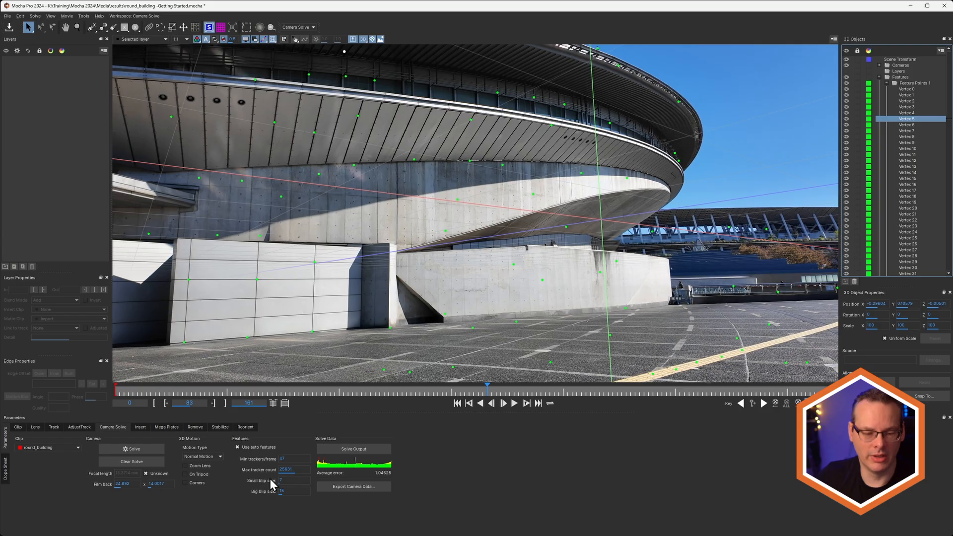
- Set the maximum tracker count to 1430 and solve the camera again
double_click(296, 471)
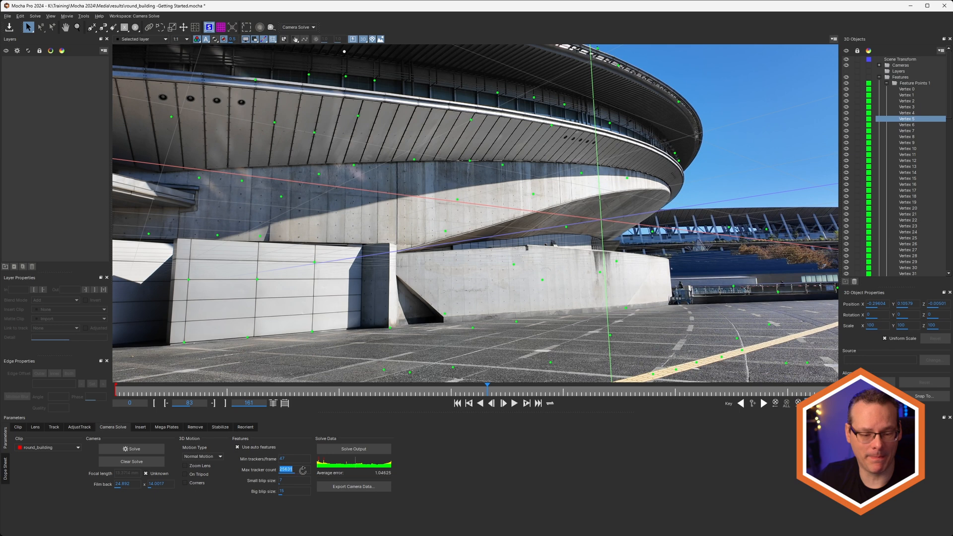
type("120")
key("Return")
left_click_drag(304, 471, 271, 472)
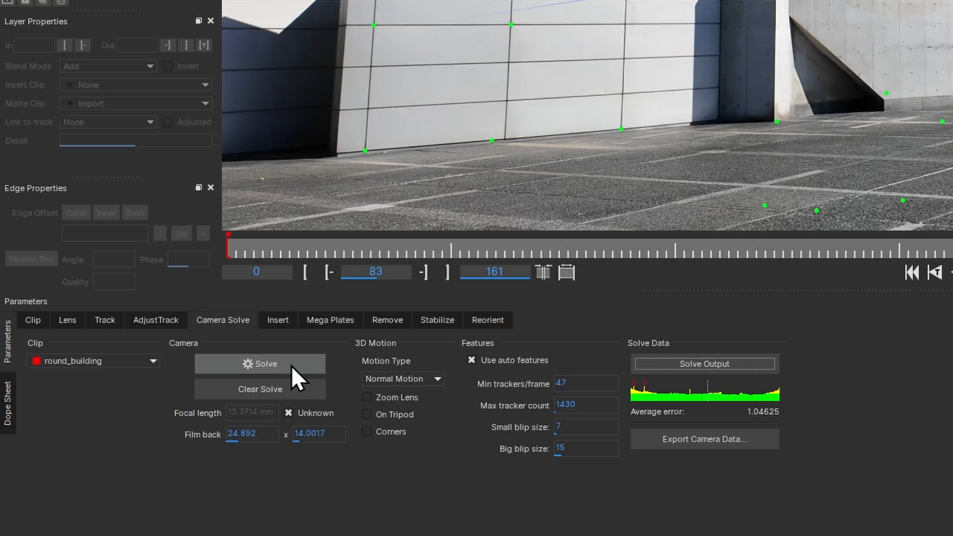
left_click(291, 365)
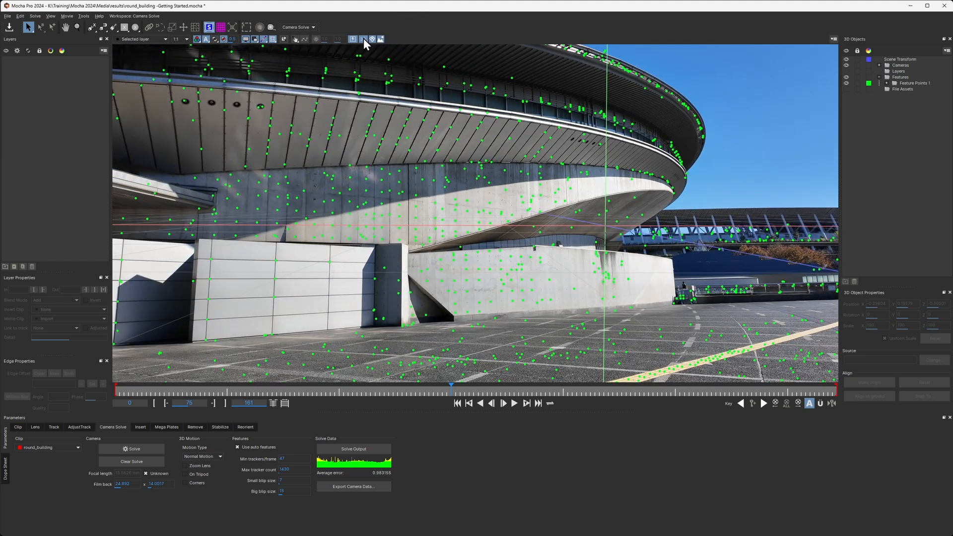
- Examine the denser point cloud and solved camera by orbiting around them in the Perspective view
left_click(363, 38)
left_click(380, 57)
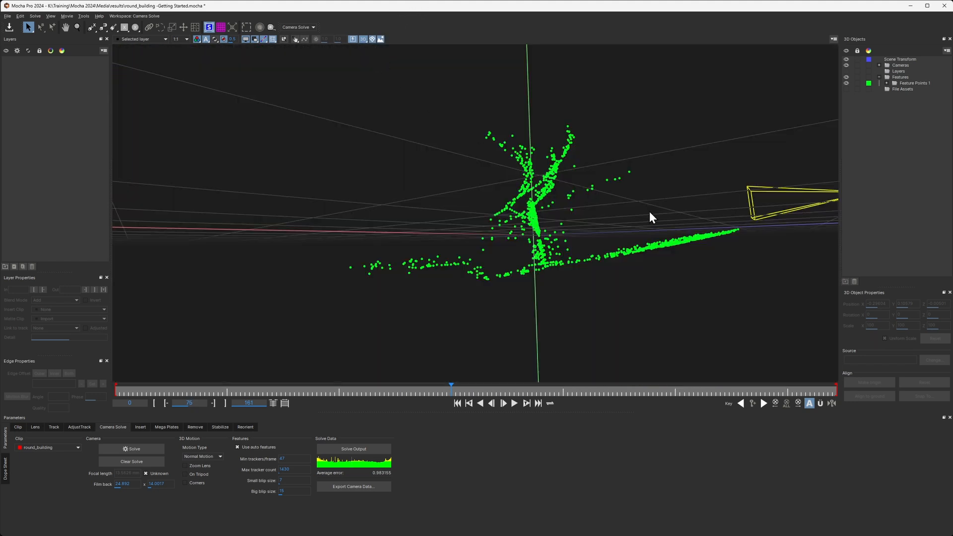
left_click_drag(735, 249, 642, 301)
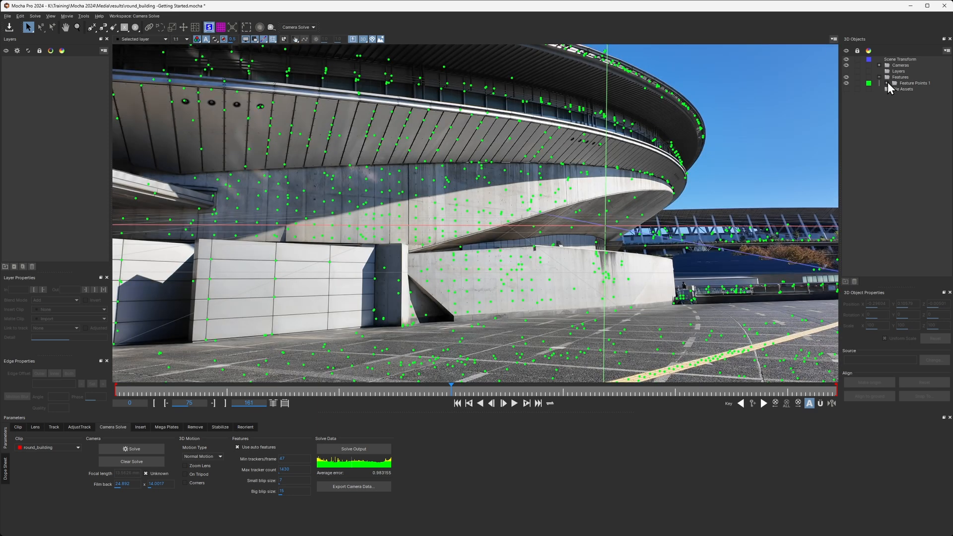
- Expand Feature Points 1 in the 3D objects and look through its vertices to the end of the list
left_click(887, 83)
left_click_drag(950, 57, 950, 115)
left_click_drag(951, 184, 943, 269)
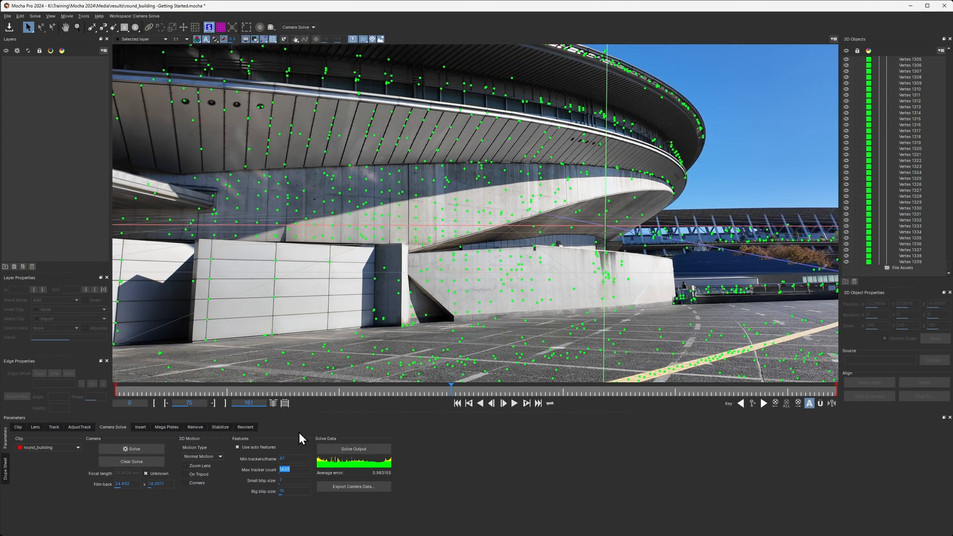
- Set the maximum tracker count to 320, small blip size to 20 and big blip size to 40, and solve the camera again
type("2000")
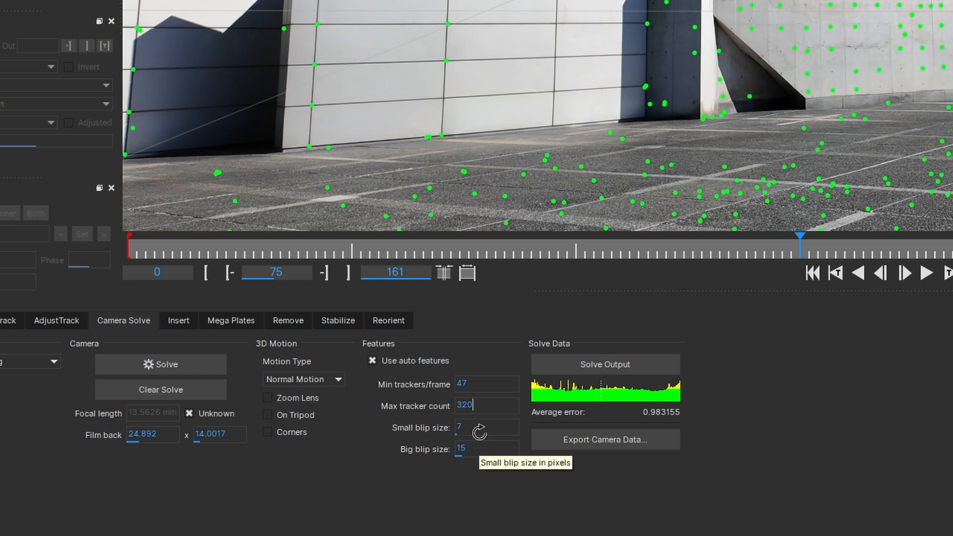
left_click_drag(486, 427, 530, 434)
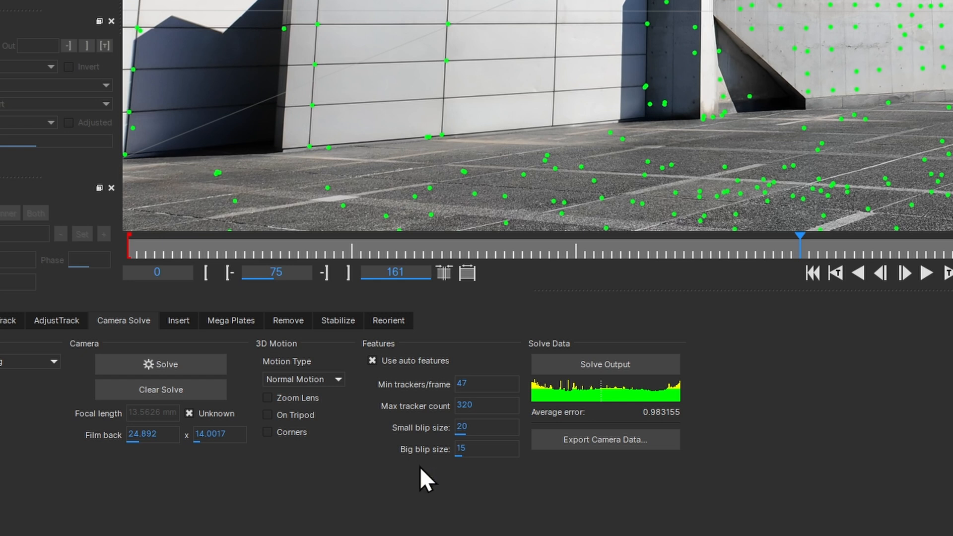
left_click_drag(494, 452, 453, 413)
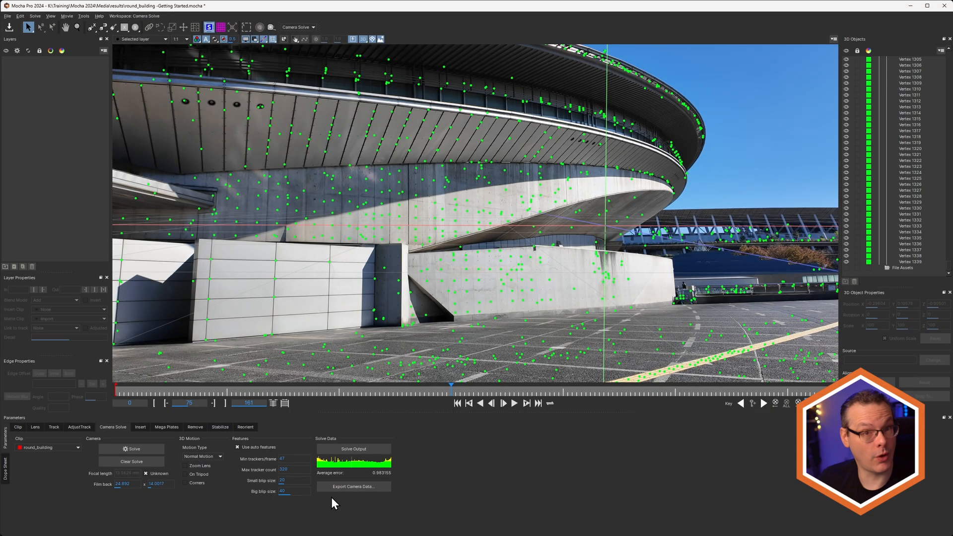
left_click(147, 449)
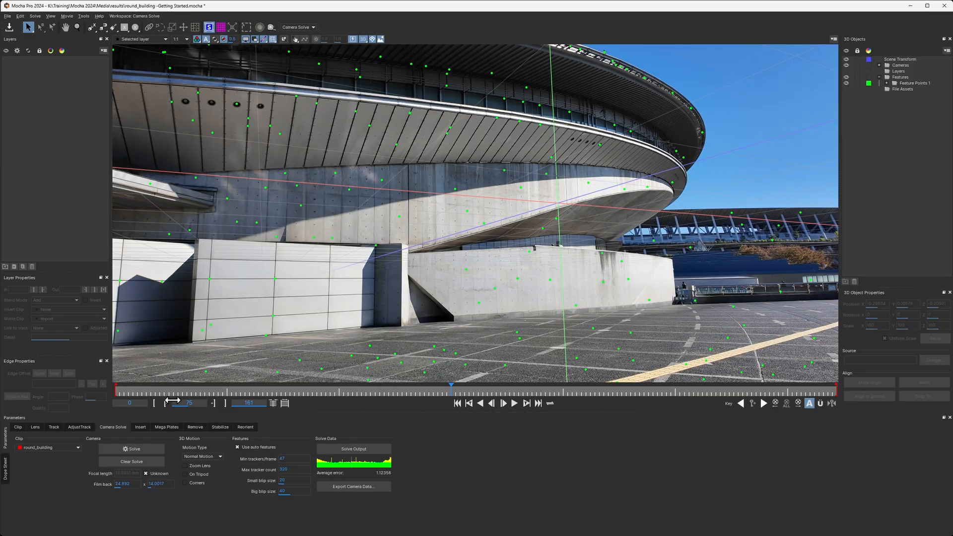
- Lower the small and big blip sizes well below the previous test values and solve the camera again
left_click_drag(172, 401, 460, 421)
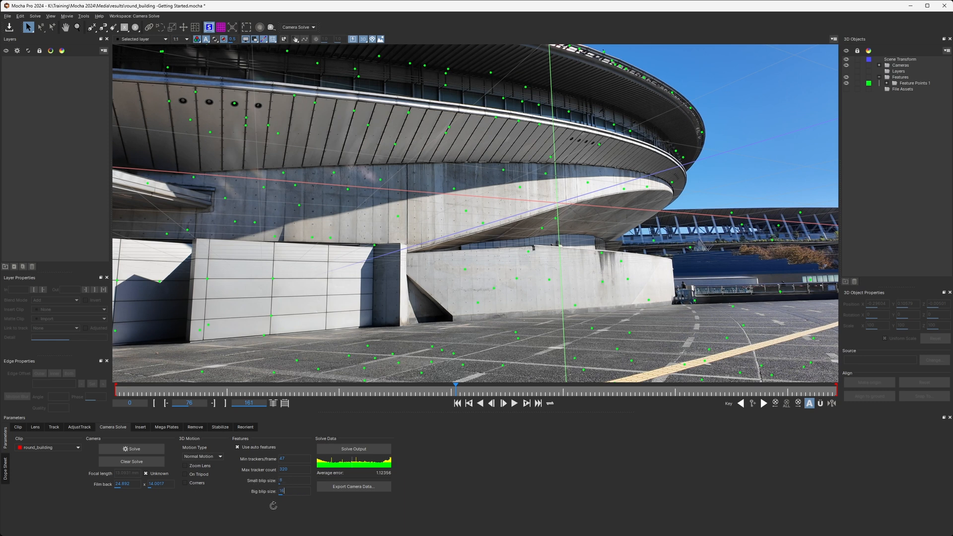
left_click(127, 450)
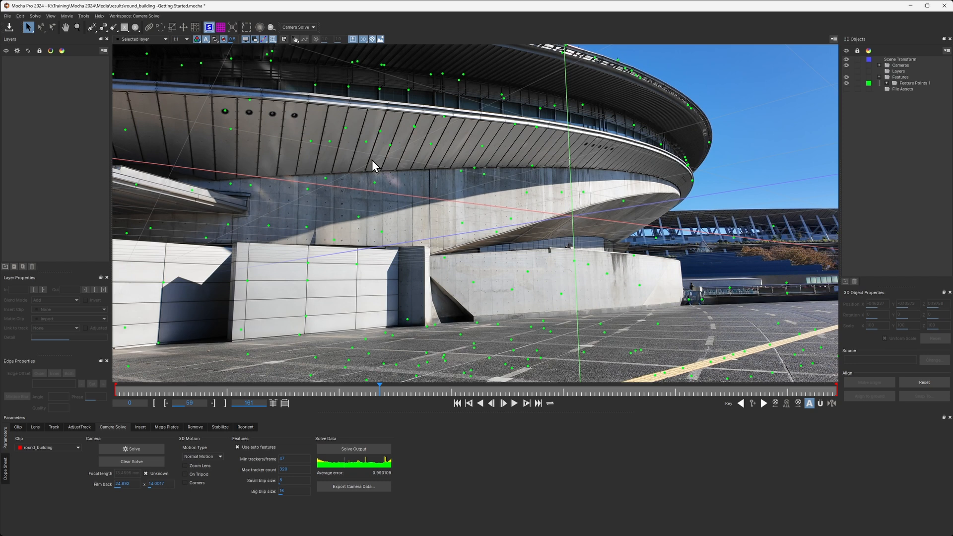
- Align the scene to the ground using feature points across the pavement, and make a pavement point the scene origin
left_click_drag(300, 393, 518, 400)
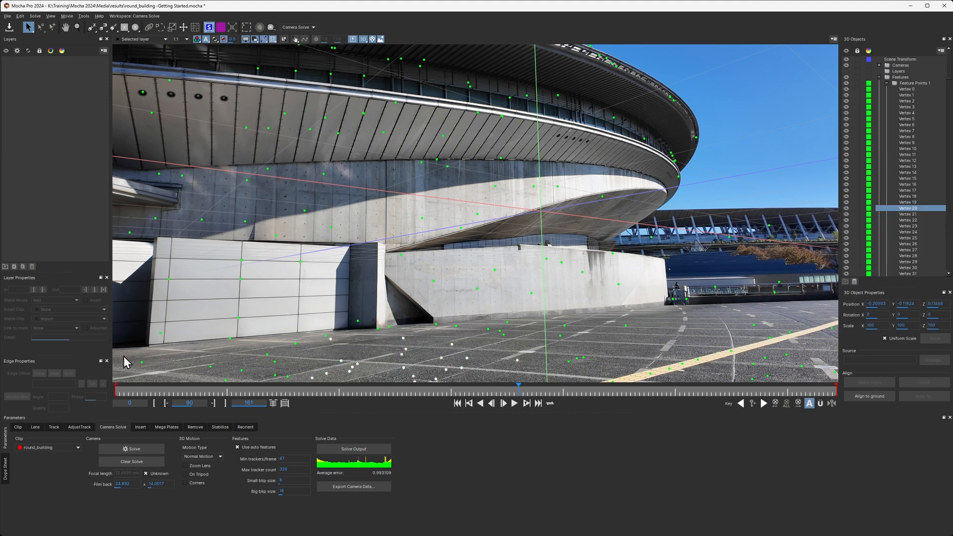
left_click_drag(125, 356, 336, 399)
left_click_drag(725, 321, 827, 385)
left_click(876, 396)
left_click(517, 360)
left_click(857, 387)
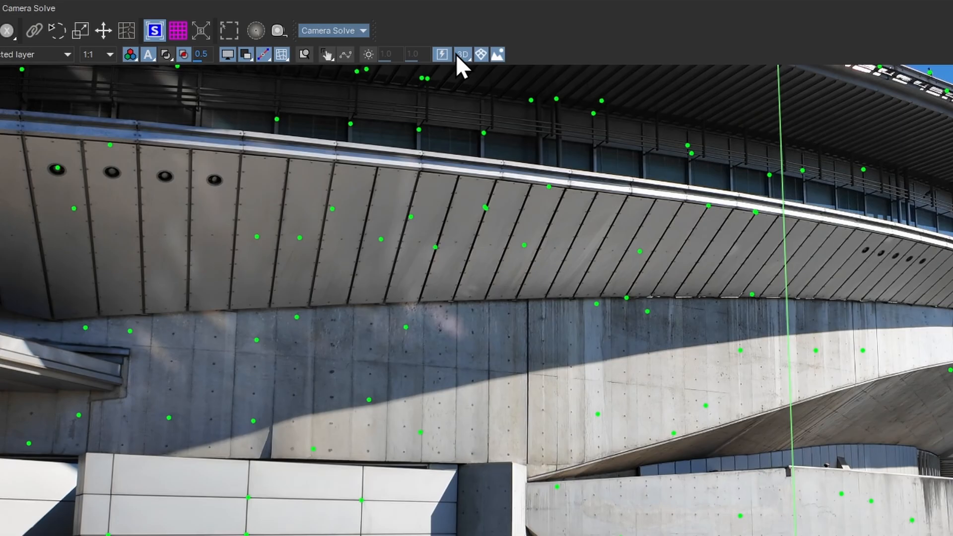
- Switch to the Perspective view and play the clip briefly to watch the solved camera move
left_click(459, 55)
left_click(485, 89)
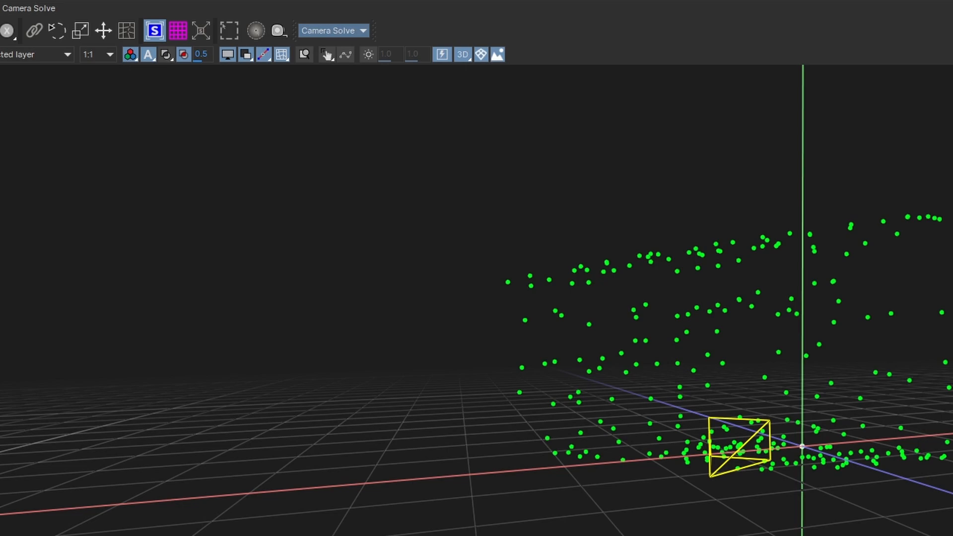
left_click(513, 402)
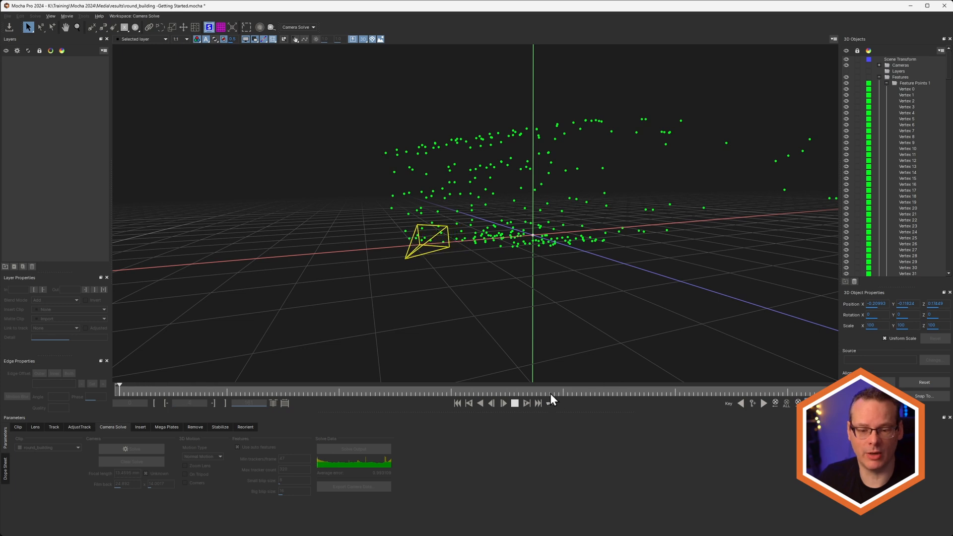
left_click(514, 403)
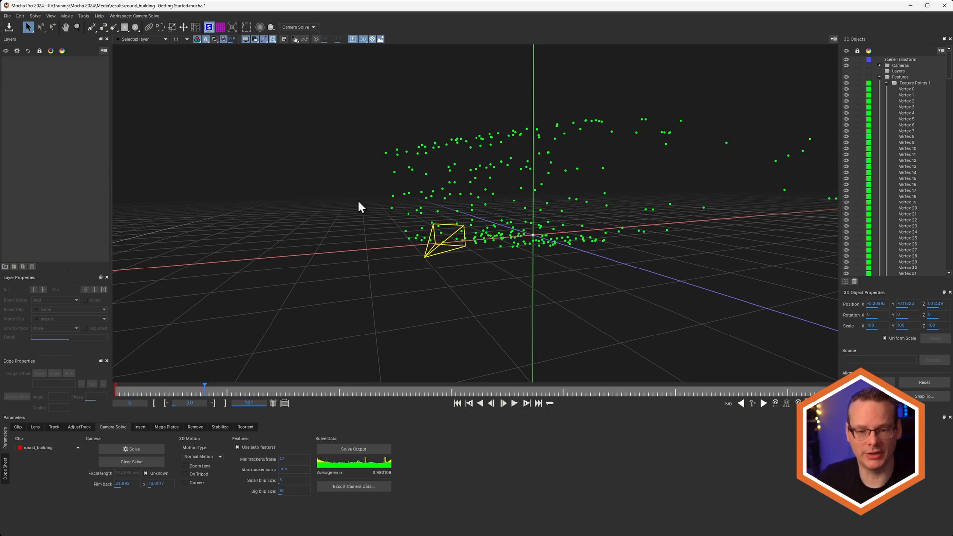
- Examine the aligned point cloud and camera by orbiting and zooming in the Perspective view, and return to the Camera view
scroll(359, 200, "up", 3)
scroll(501, 206, "down", 3)
scroll(511, 195, "up", 5)
scroll(511, 193, "down", 5)
scroll(511, 193, "up", 5)
scroll(511, 193, "down", 2)
scroll(511, 193, "up", 2)
scroll(511, 194, "up", 2)
scroll(511, 194, "down", 2)
left_click(520, 284)
key("x")
mouse_move(513, 285)
left_mouse_down()
mouse_move(372, 272)
mouse_move(441, 135)
mouse_move(516, 376)
mouse_move(314, 325)
mouse_move(442, 195)
mouse_move(540, 329)
mouse_move(437, 276)
mouse_move(463, 323)
mouse_move(452, 308)
mouse_move(526, 337)
mouse_move(731, 282)
mouse_move(450, 353)
mouse_move(658, 320)
mouse_move(515, 350)
mouse_move(173, 313)
mouse_move(502, 383)
mouse_move(515, 293)
left_mouse_up()
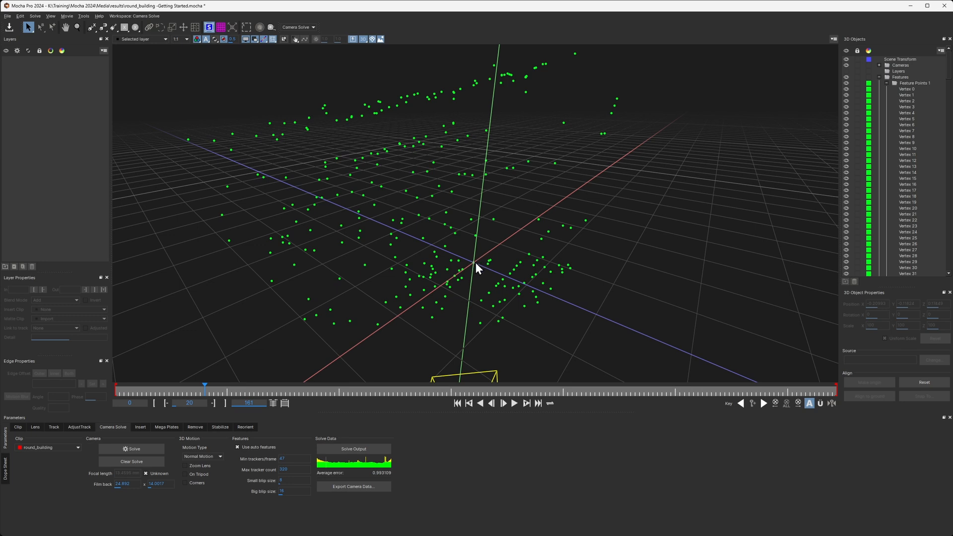
left_click_drag(516, 196, 597, 221)
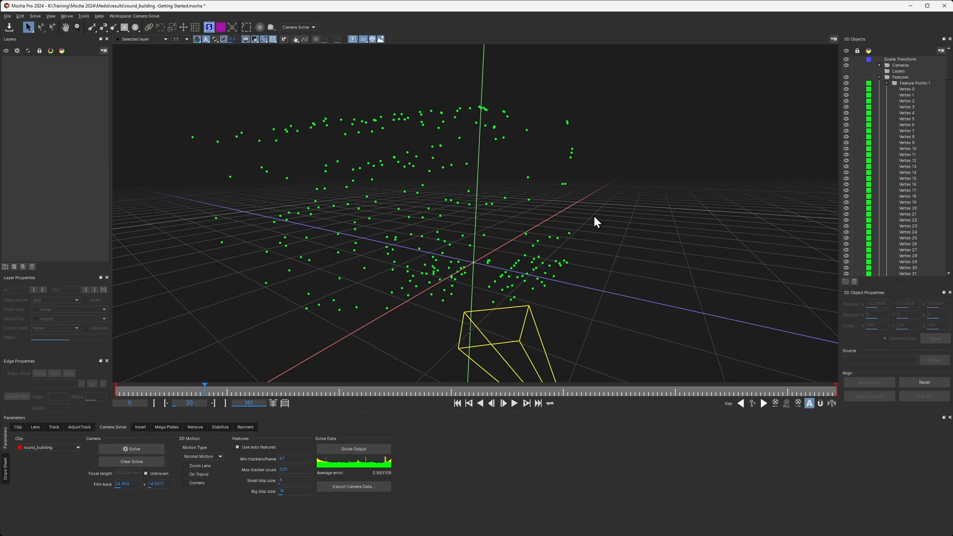
left_click_drag(590, 260, 432, 127)
left_click(364, 40)
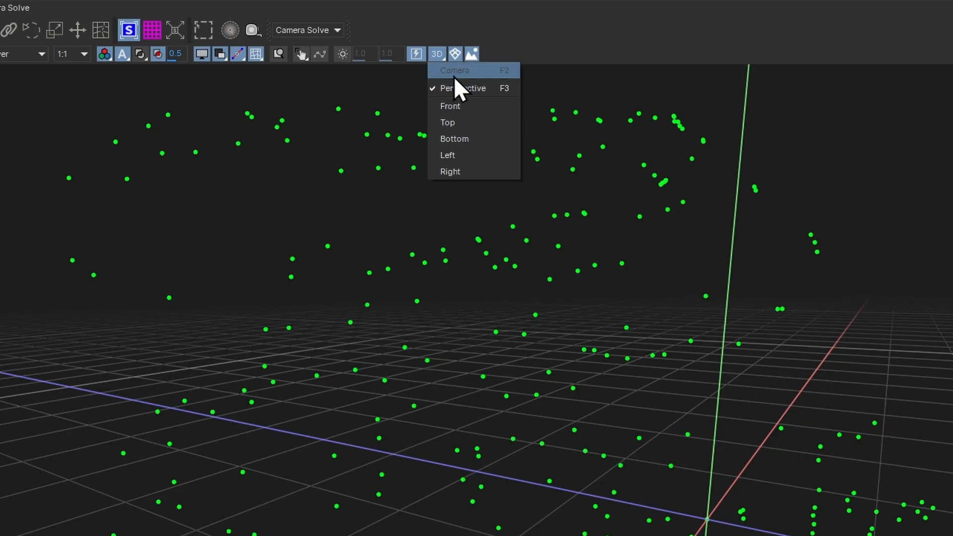
left_click(454, 76)
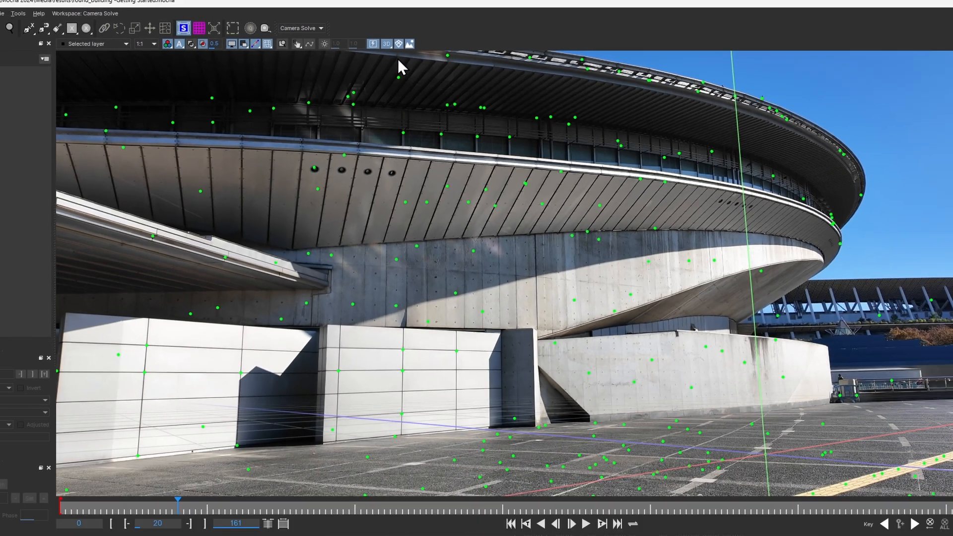